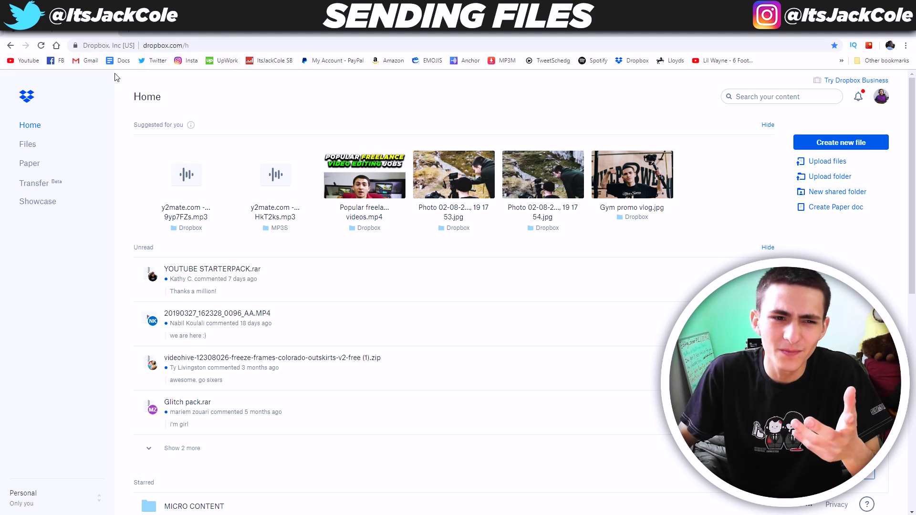
- Open Gmail, switch to the other signed-in account, and open the CLIPS FOR THE PROJECT email
click(87, 61)
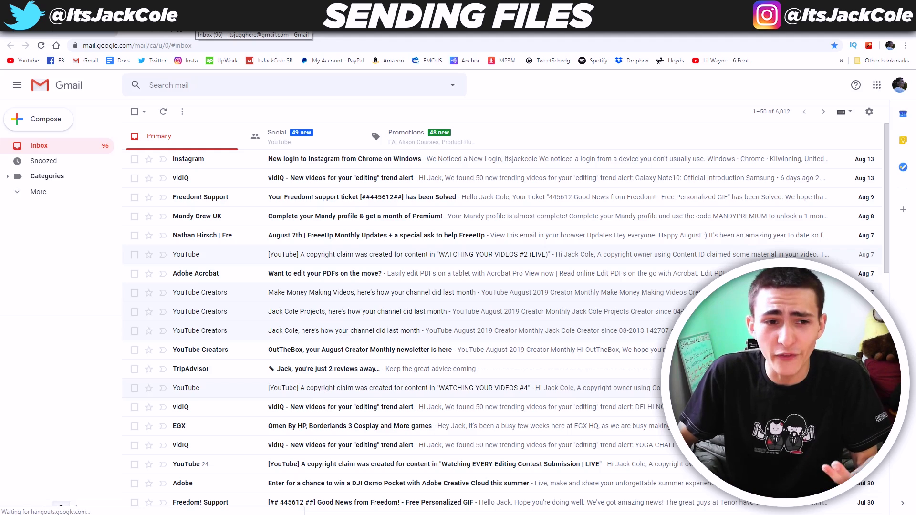
click(900, 85)
drag(854, 184, 875, 190)
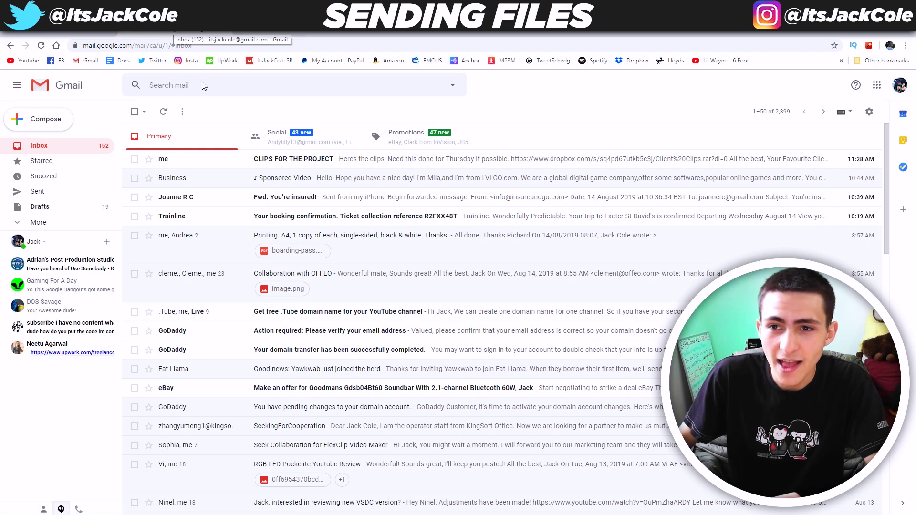
click(294, 166)
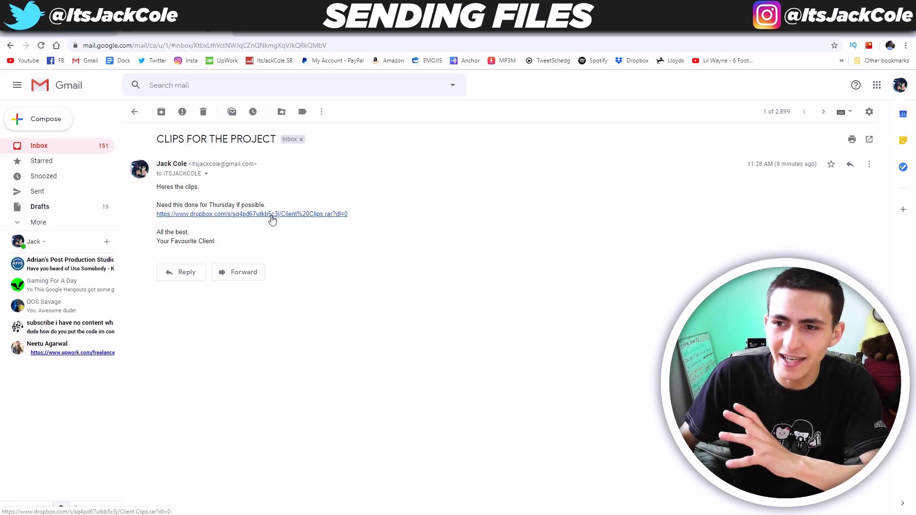
- Follow the email's Dropbox link, preview Gym Shoot BTS.mp4, then download Client Clips.rar
click(272, 216)
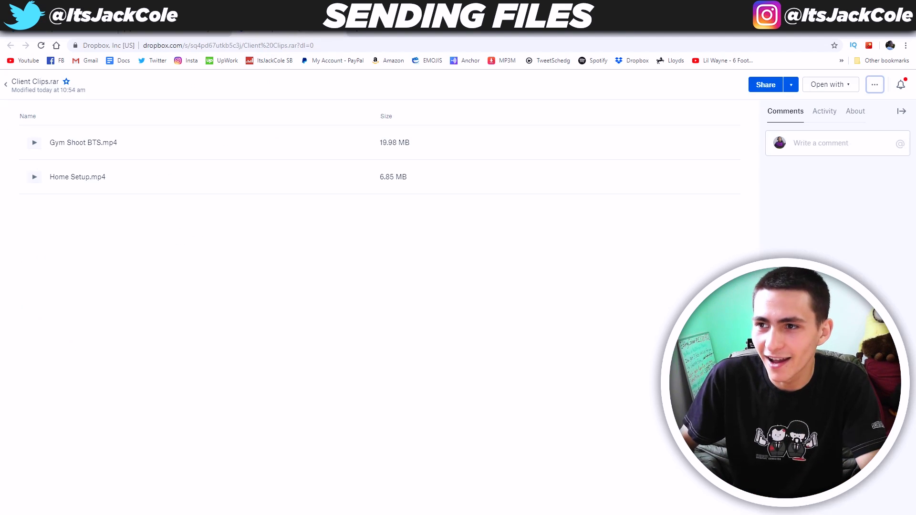
click(831, 84)
click(824, 176)
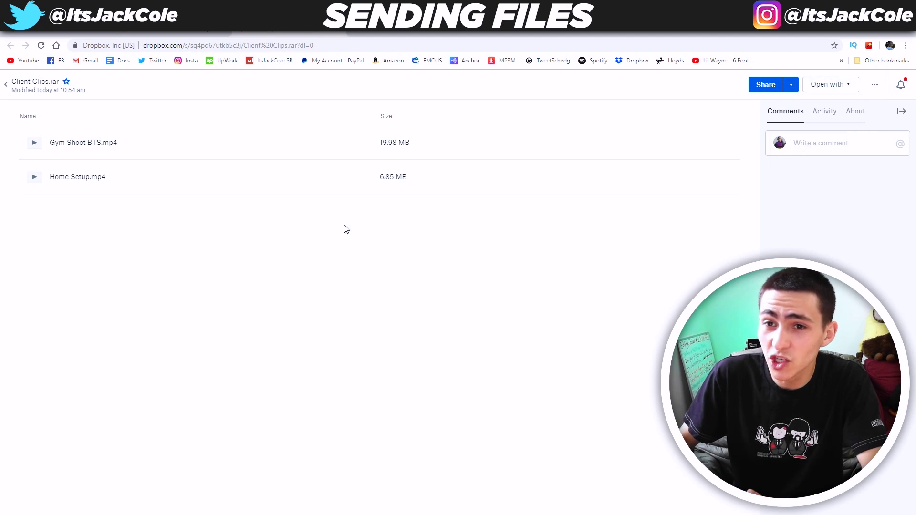
click(115, 147)
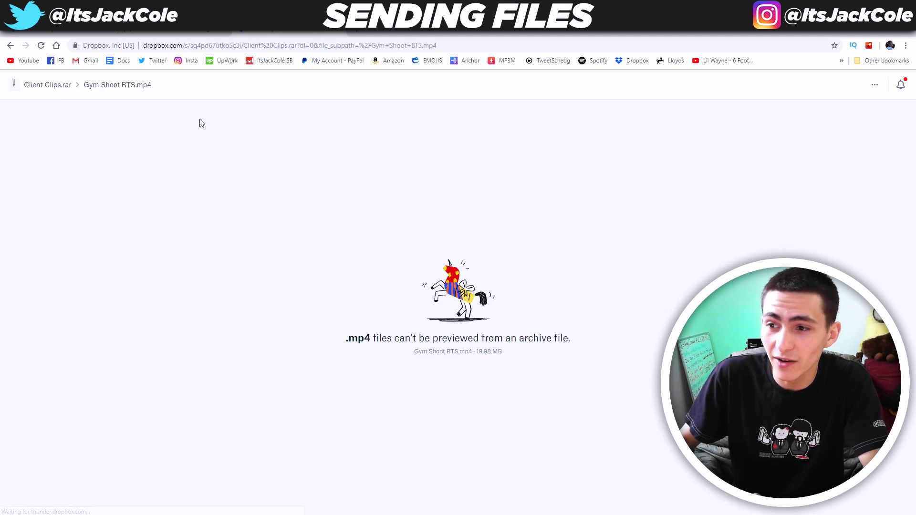
click(10, 46)
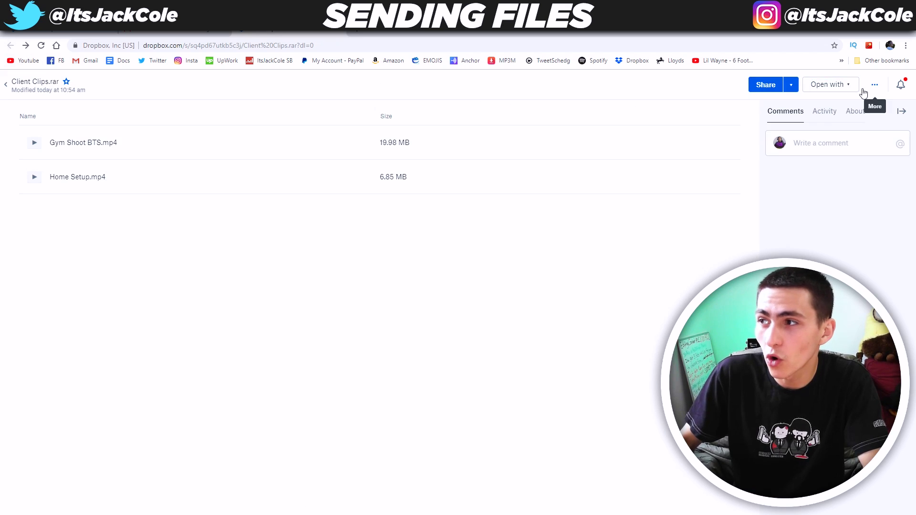
click(829, 84)
click(823, 169)
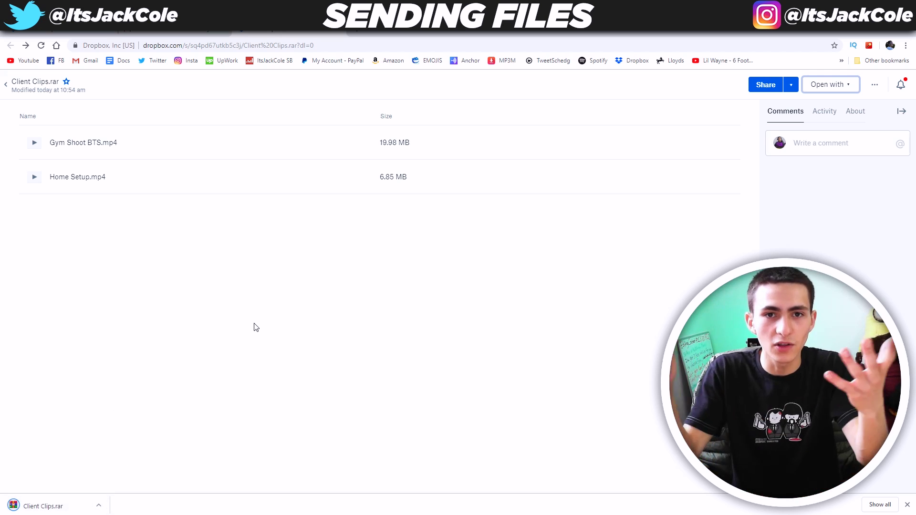
- Navigate File Explorer to D:\Record Drive\YouTube Videos
mouse_move(122, 477)
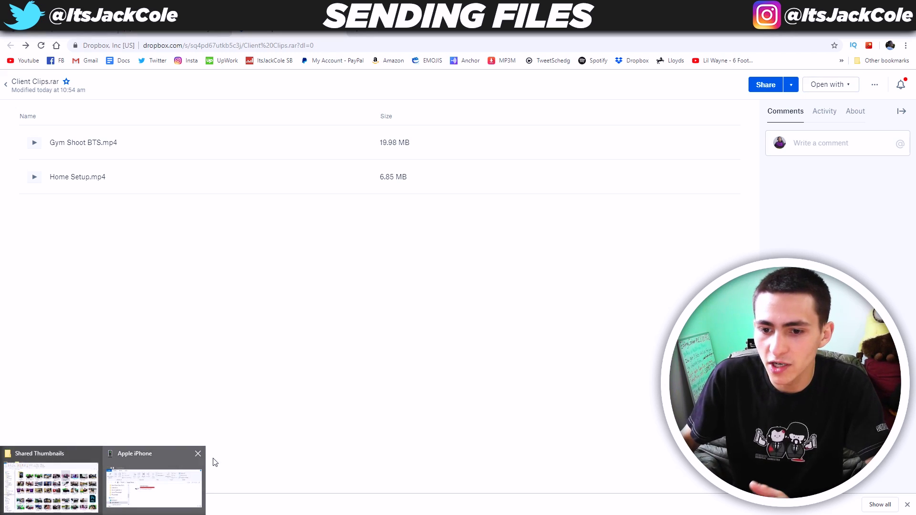
click(117, 480)
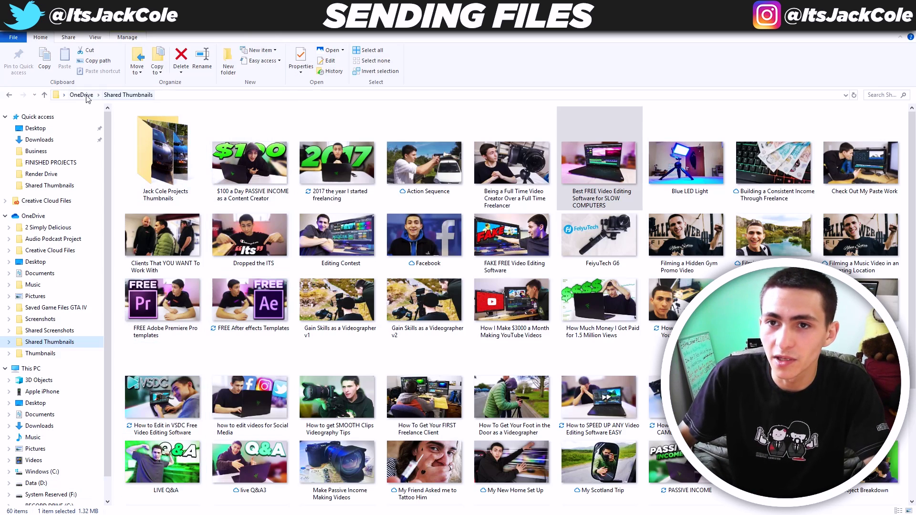
click(86, 95)
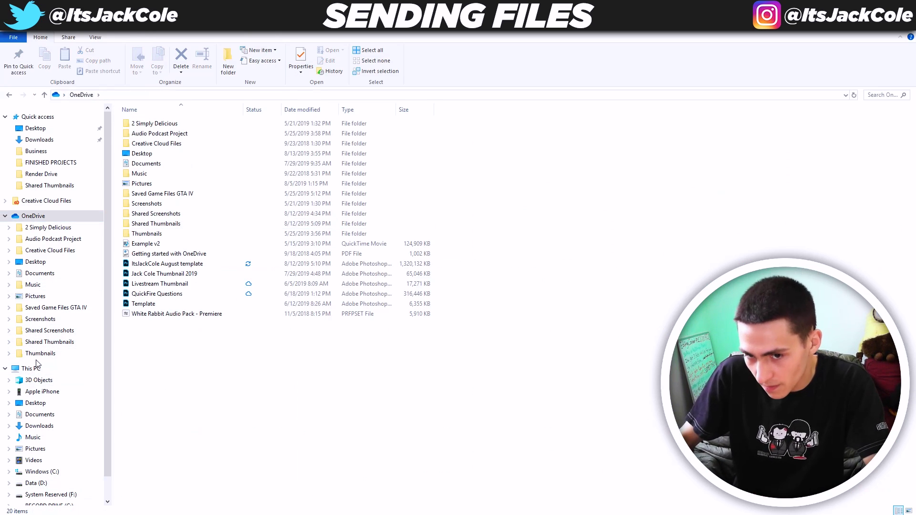
click(31, 368)
double_click(401, 201)
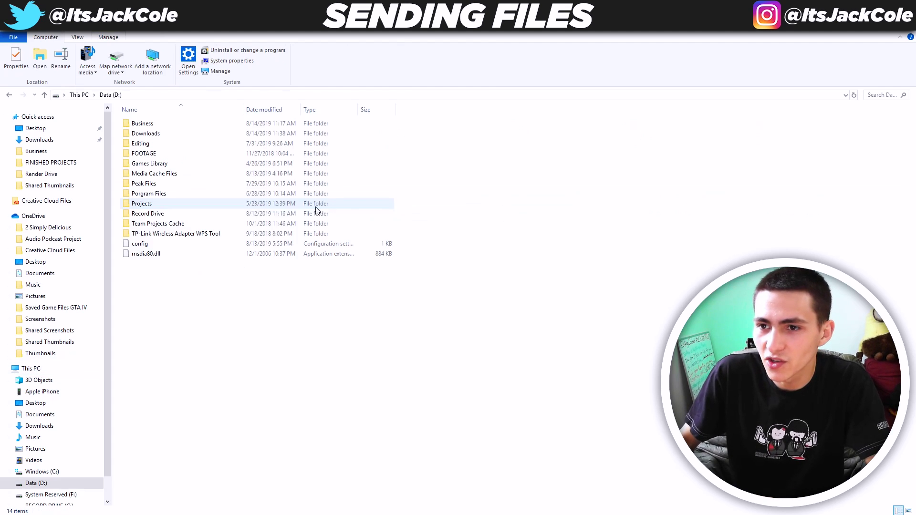
double_click(180, 214)
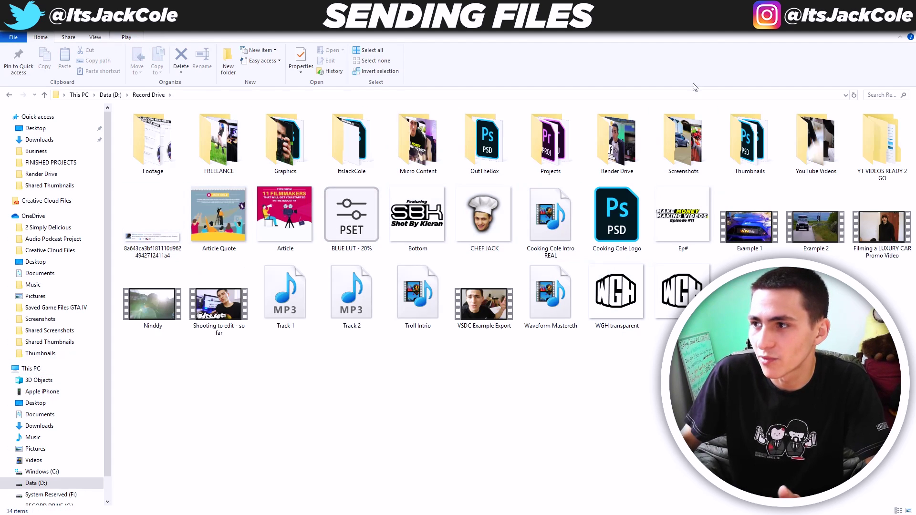
double_click(816, 143)
drag(544, 21, 565, 53)
double_click(574, 45)
- Copy the downloaded Client Clips archive into YouTube Videos and move it into a New folder
drag(74, 501, 644, 456)
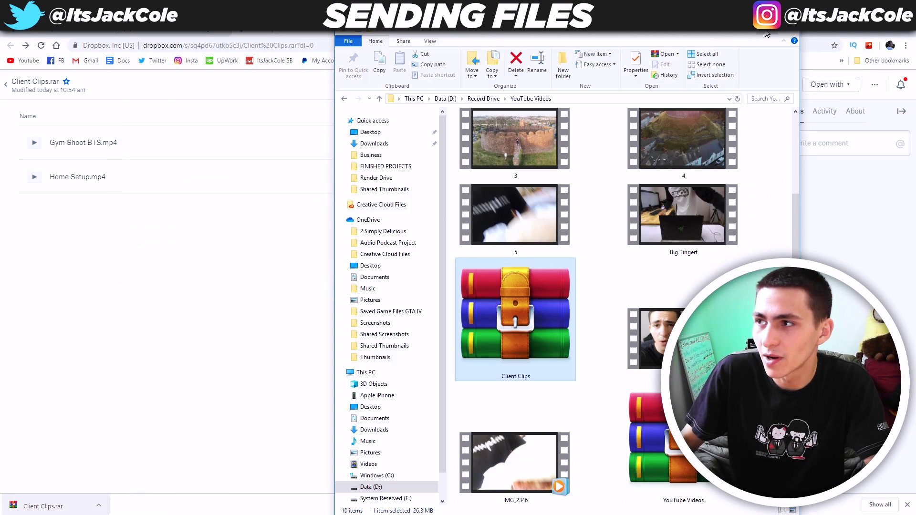
double_click(730, 35)
right_click(193, 248)
click(431, 364)
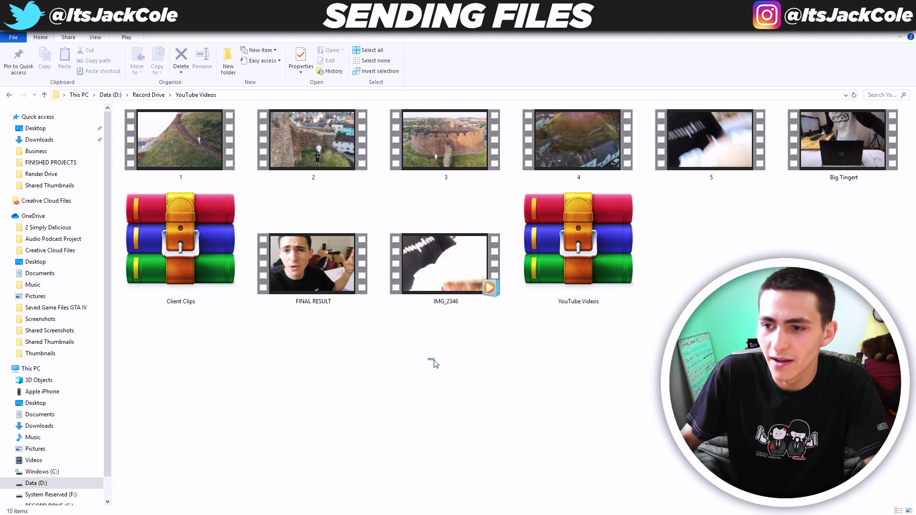
right_click(433, 362)
mouse_move(522, 477)
click(630, 365)
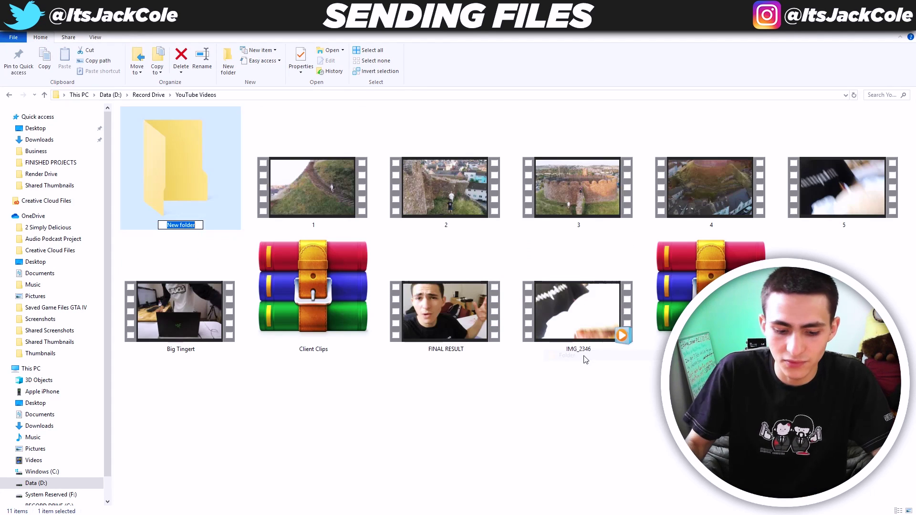
drag(290, 310, 218, 206)
- Extract Client Clips inside New folder and select the Gym Shoot BTS and Home Setup videos
double_click(188, 162)
right_click(165, 123)
click(192, 159)
click(226, 196)
scroll(204, 232, up, 3)
scroll(204, 233, up, 2)
click(224, 143)
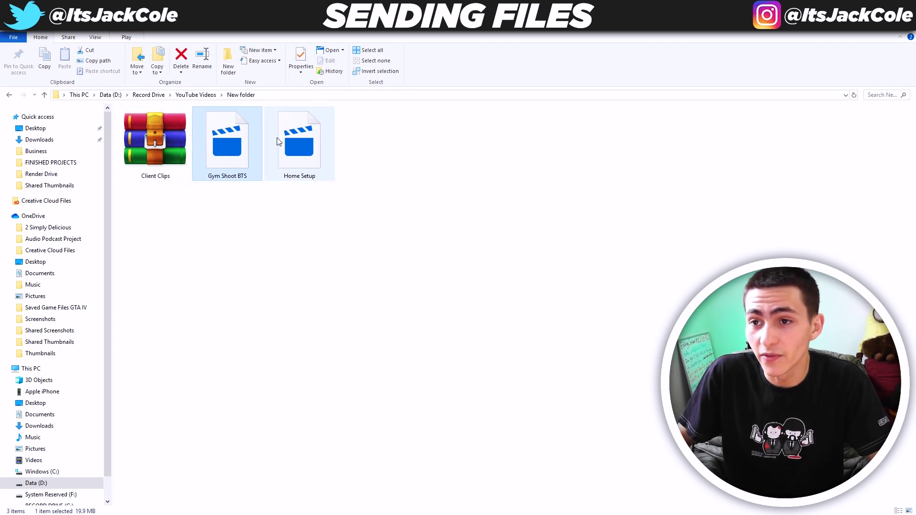
drag(333, 225, 216, 172)
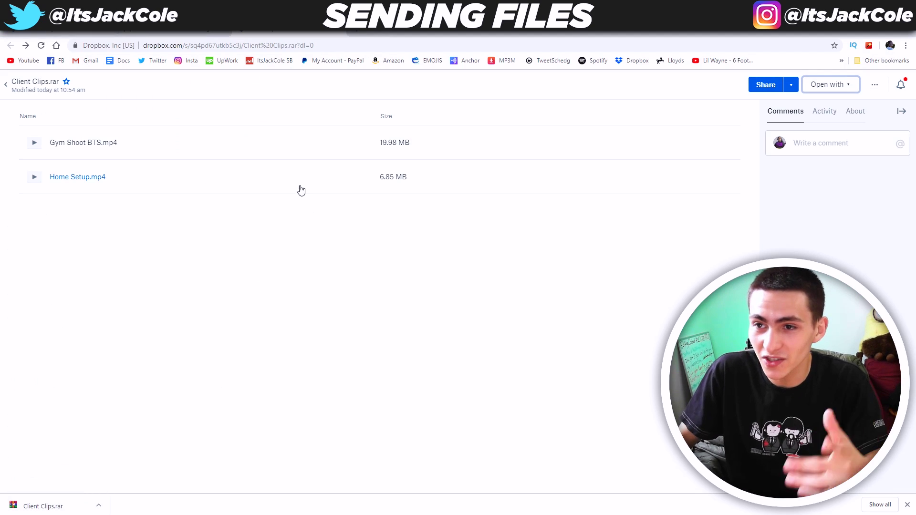
- Return to the Dropbox file list and sort it newest first, then oldest first
click(58, 89)
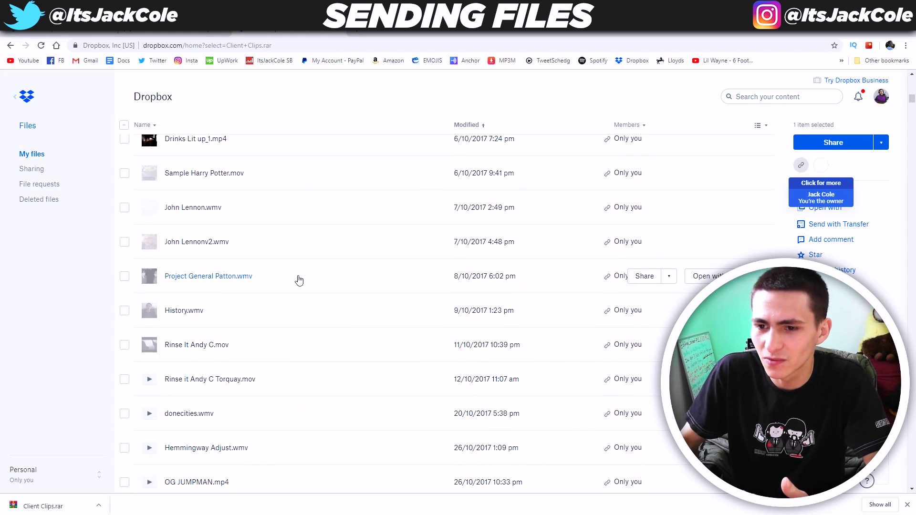
scroll(440, 141, up, 10)
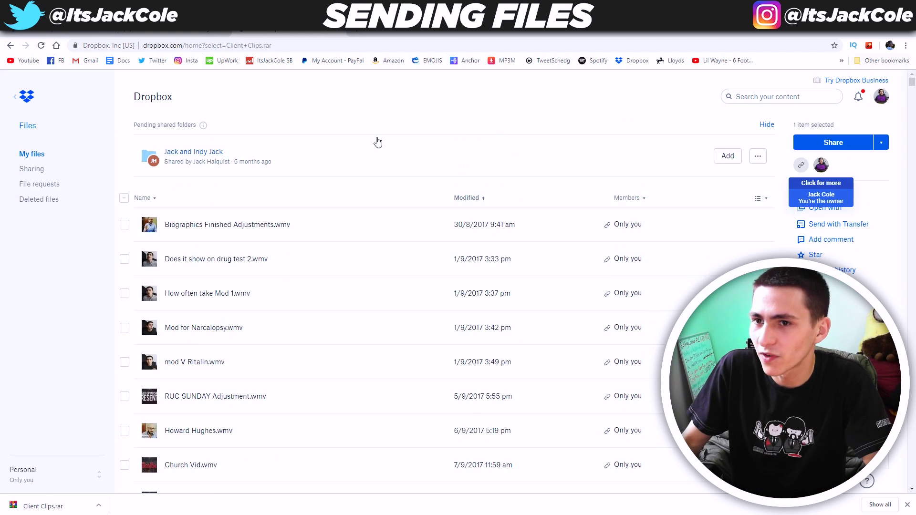
click(478, 200)
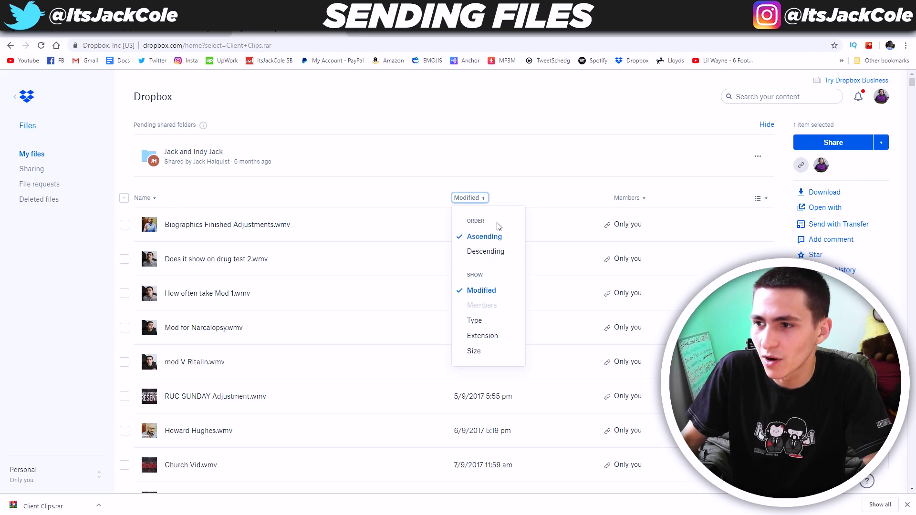
click(493, 253)
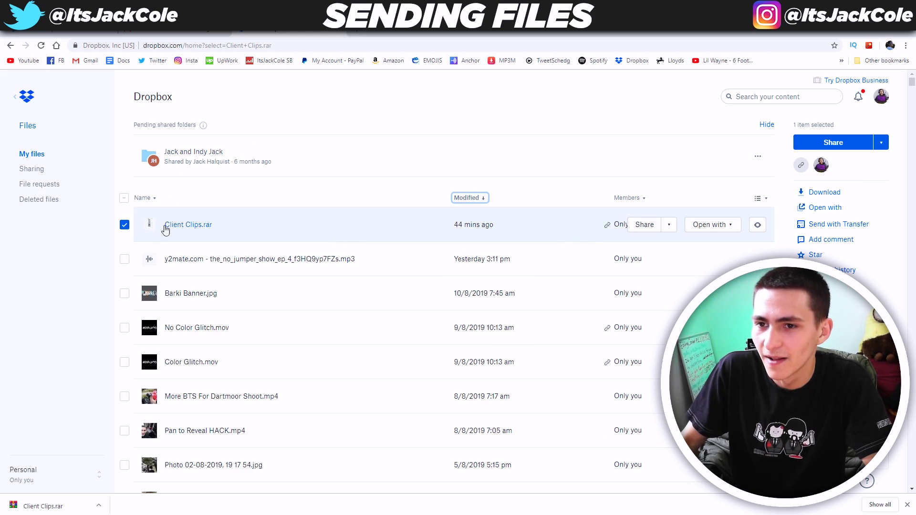
click(124, 198)
click(477, 200)
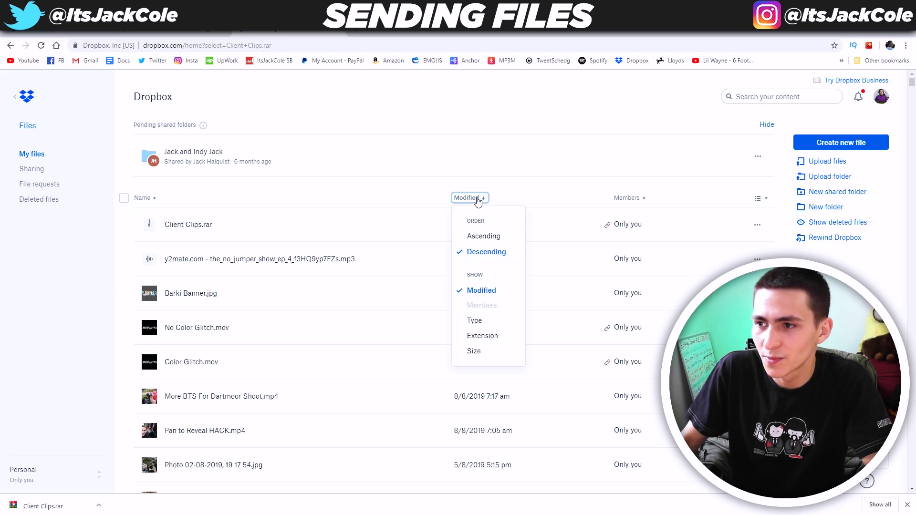
click(483, 237)
scroll(302, 217, up, 5)
scroll(304, 227, down, 10)
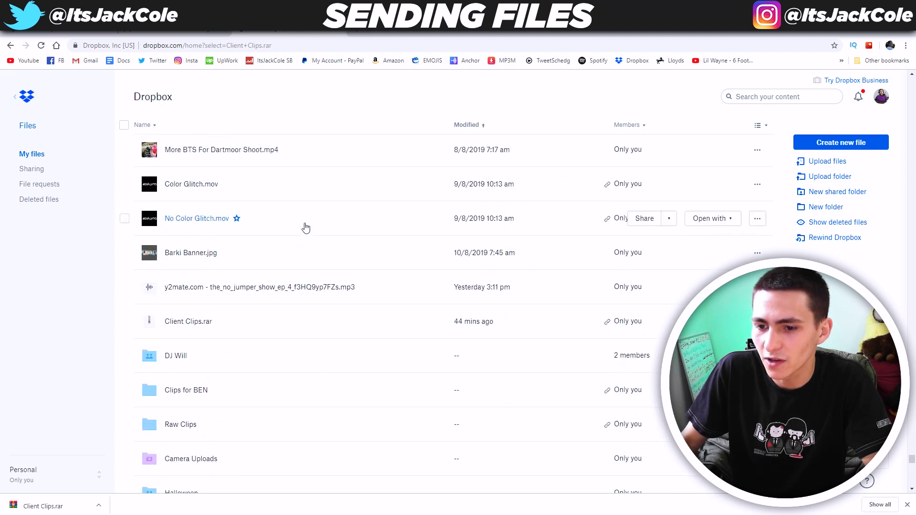
scroll(306, 228, down, 3)
- Download all 14 files in the DJ Will folder
click(284, 205)
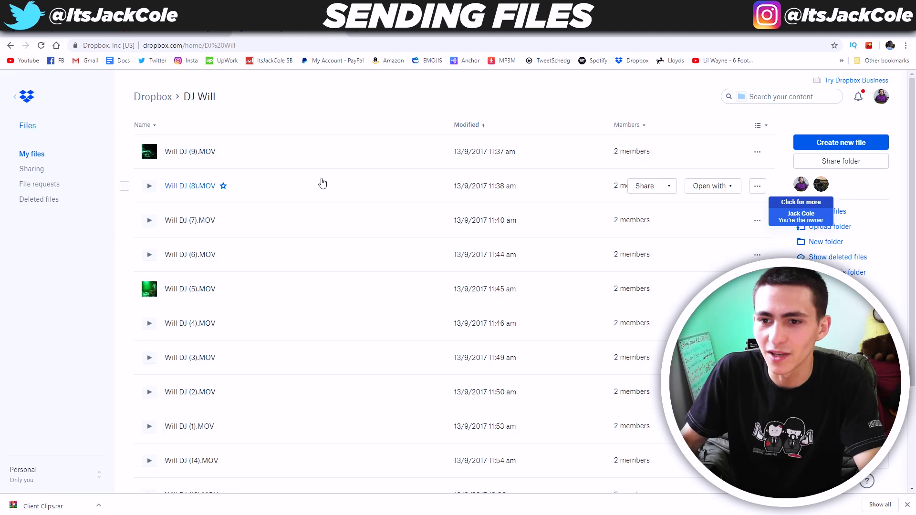
scroll(322, 196, down, 3)
scroll(431, 365, up, 3)
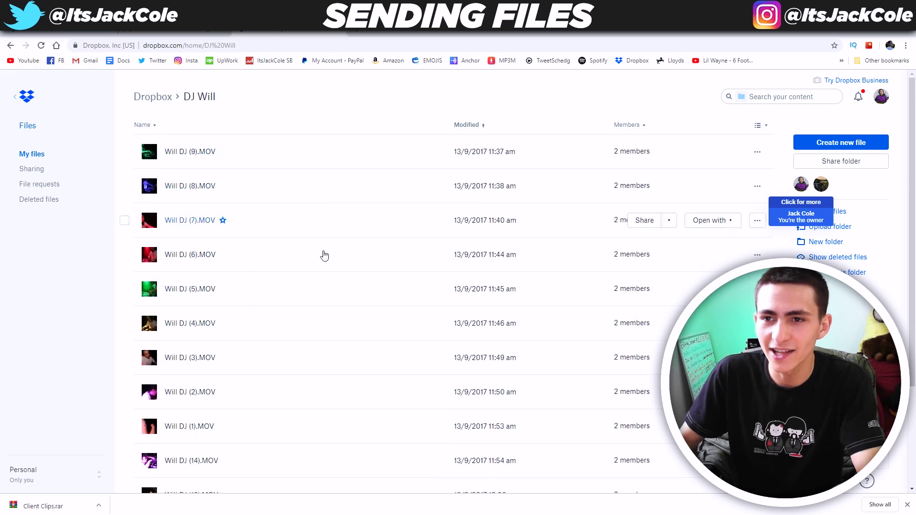
scroll(331, 353, down, 2)
scroll(331, 353, up, 2)
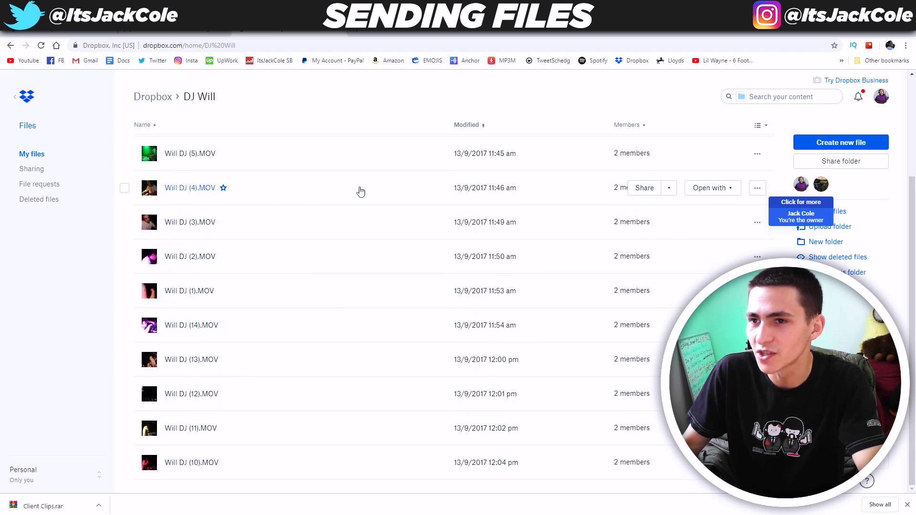
click(124, 125)
click(843, 144)
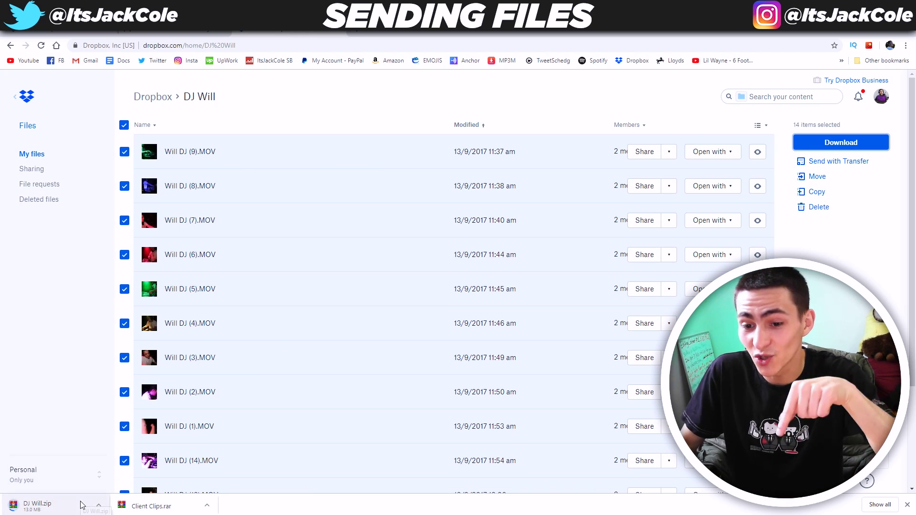
- Cancel the DJ Will.zip download and go to Dropbox Home
click(98, 505)
click(111, 492)
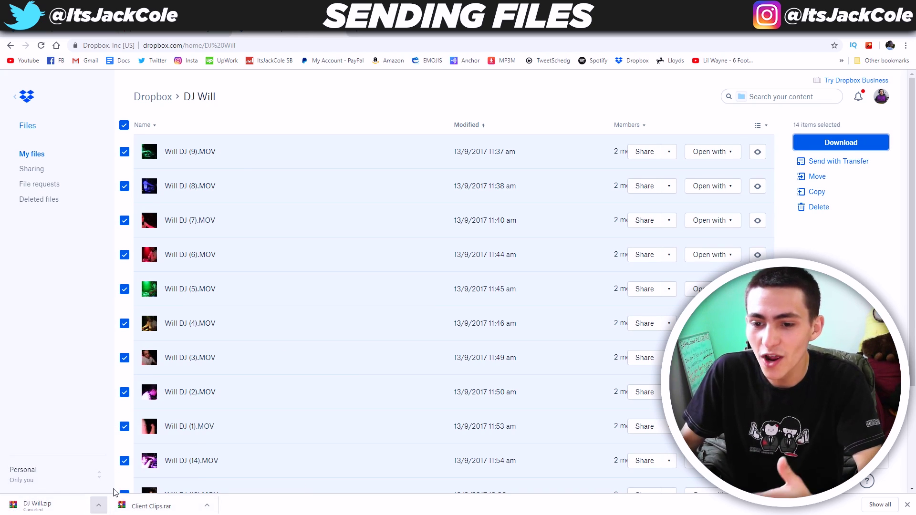
click(160, 37)
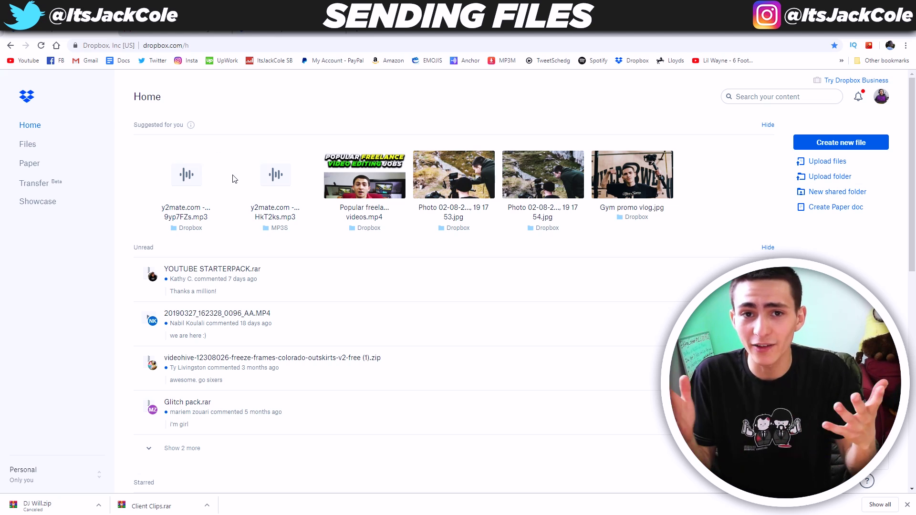
- Choose 6. OURS LONDON from RECORD DRIVE (G:)\FINISHED PROJECTS as the file to upload
scroll(297, 185, down, 7)
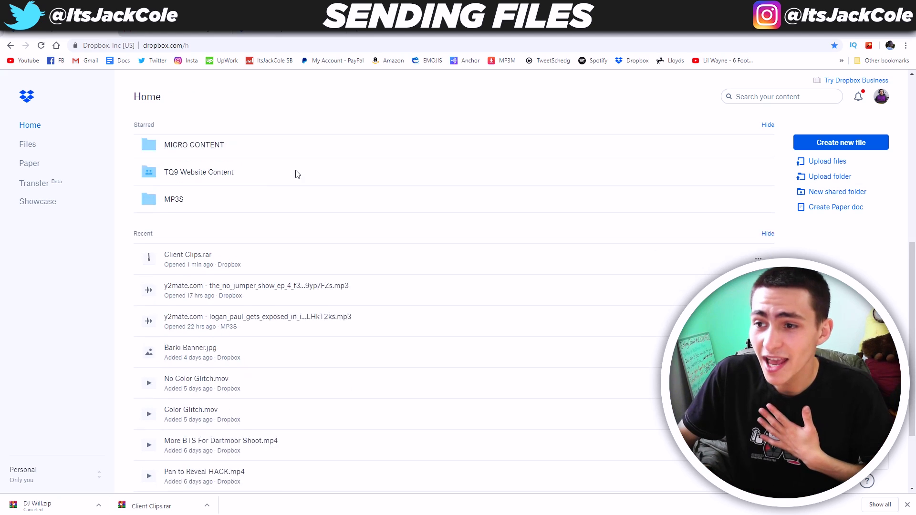
click(827, 161)
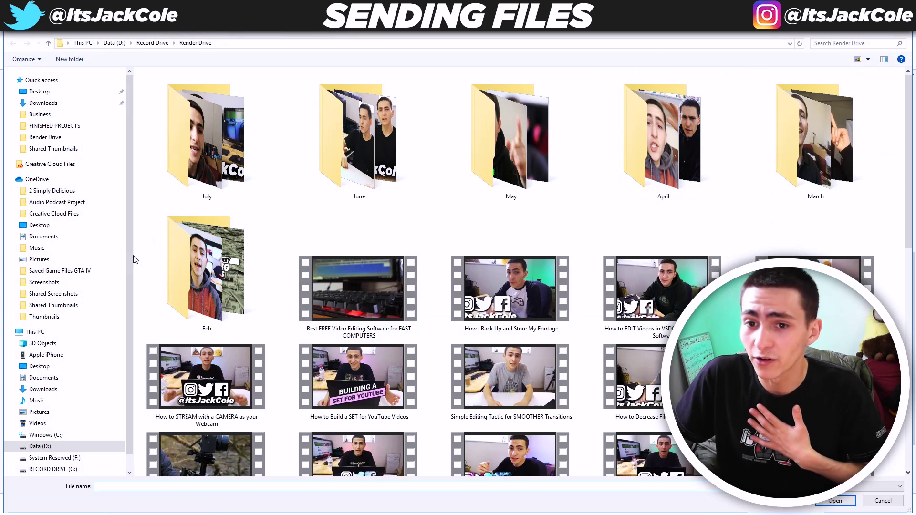
click(38, 332)
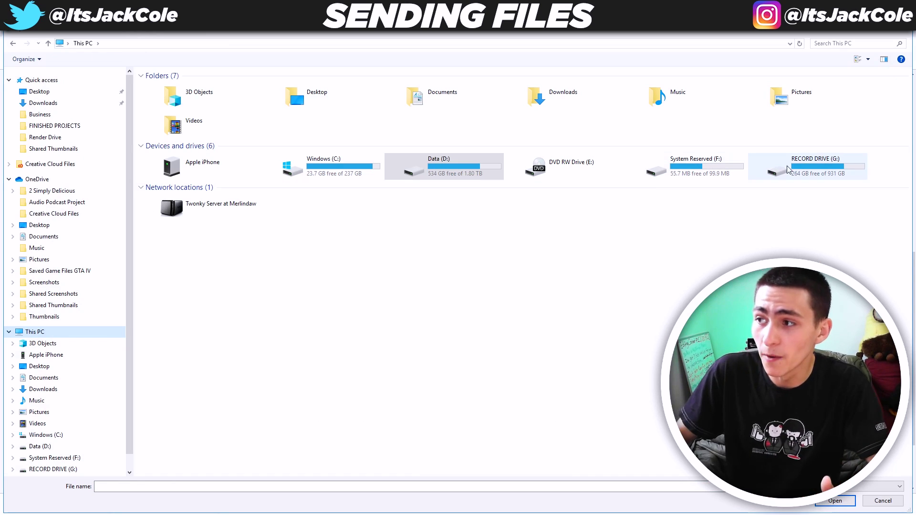
double_click(789, 169)
double_click(200, 87)
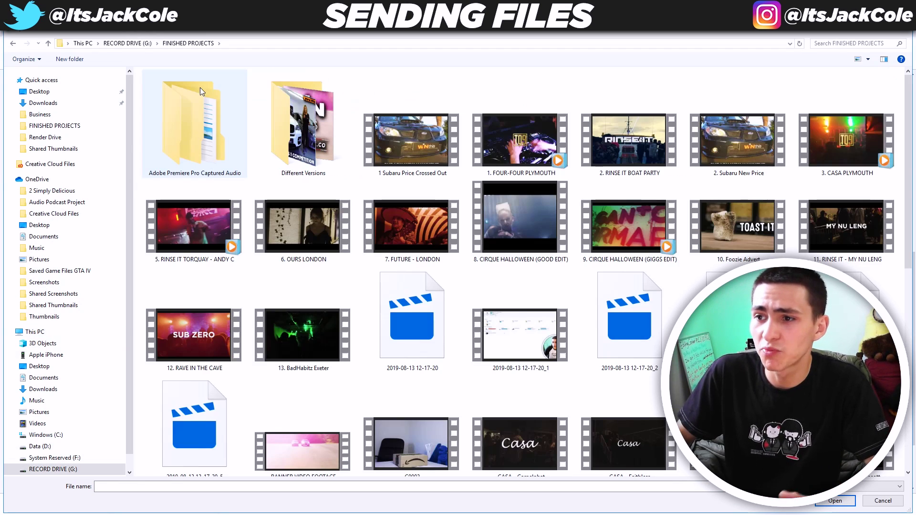
scroll(368, 239, down, 8)
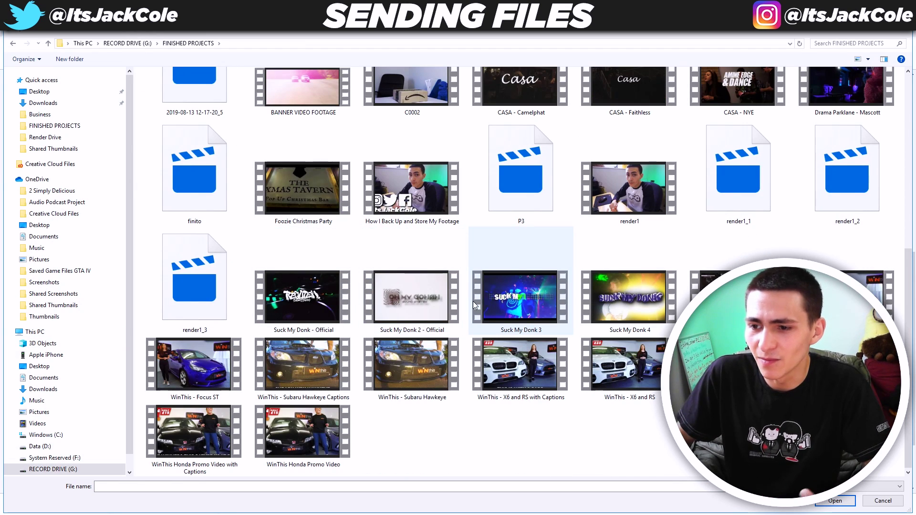
click(199, 358)
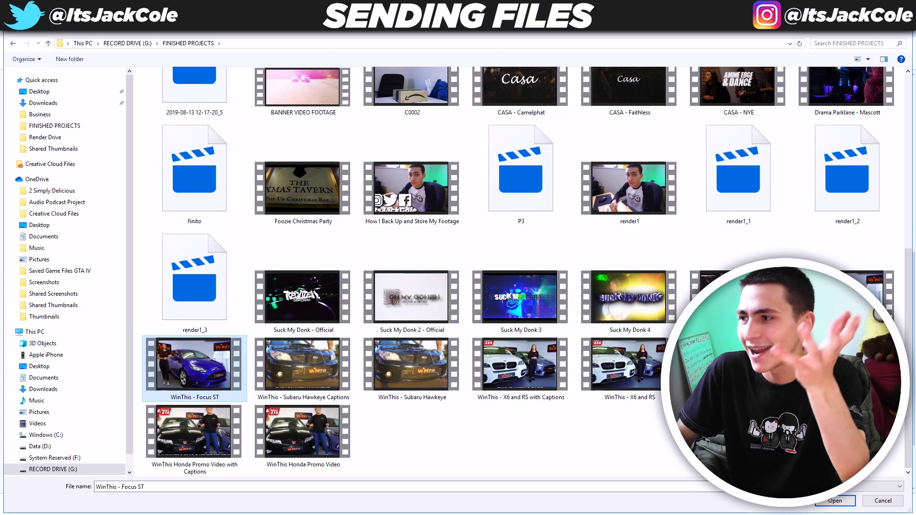
scroll(608, 240, up, 5)
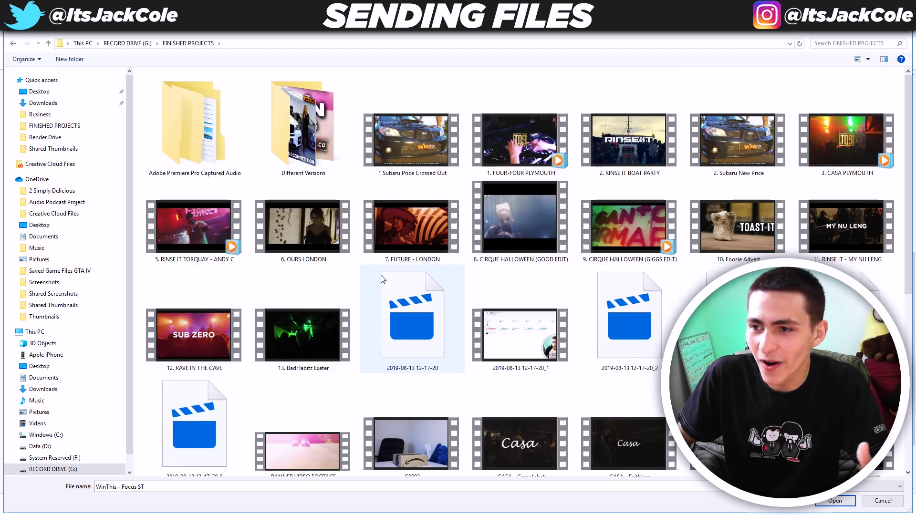
click(324, 241)
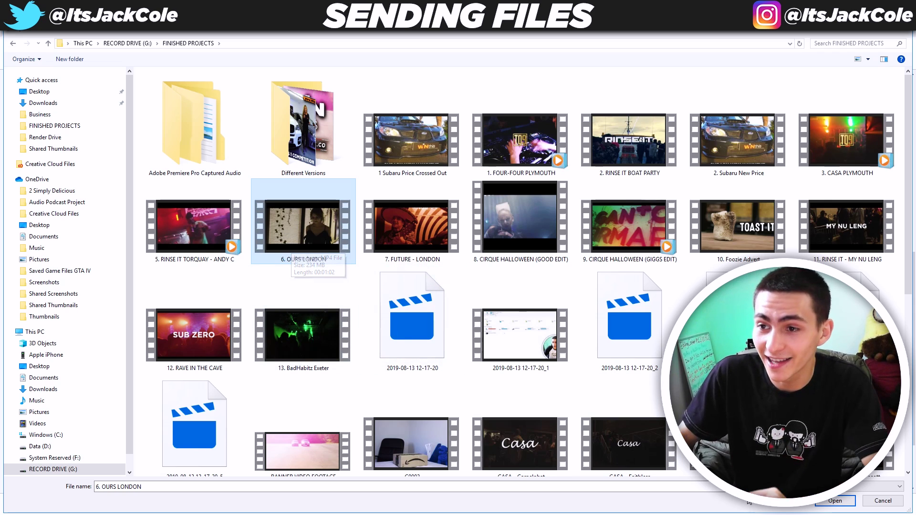
click(847, 502)
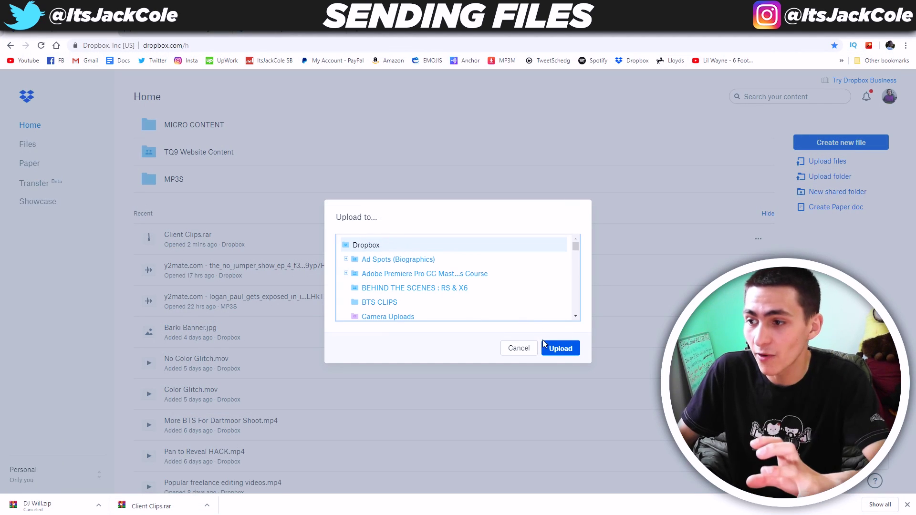
- Start the 6. OURS LONDON upload and check its progress details
click(549, 348)
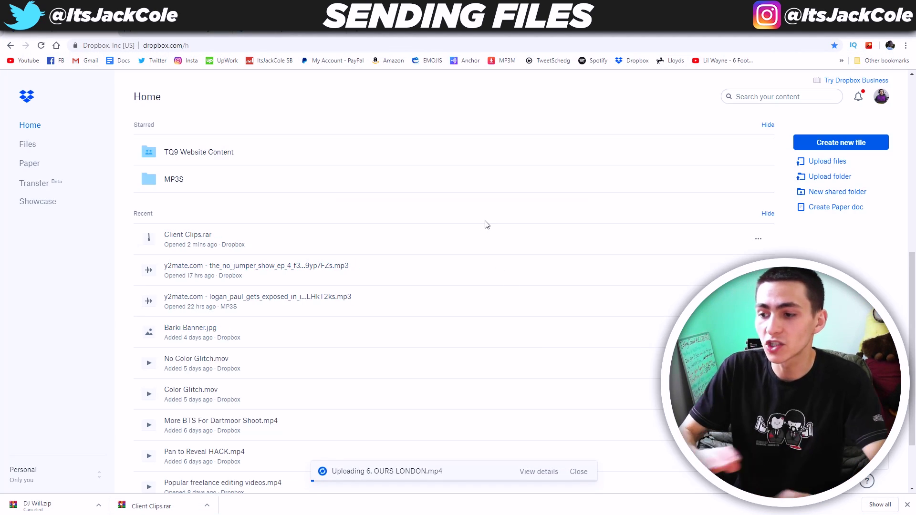
click(539, 473)
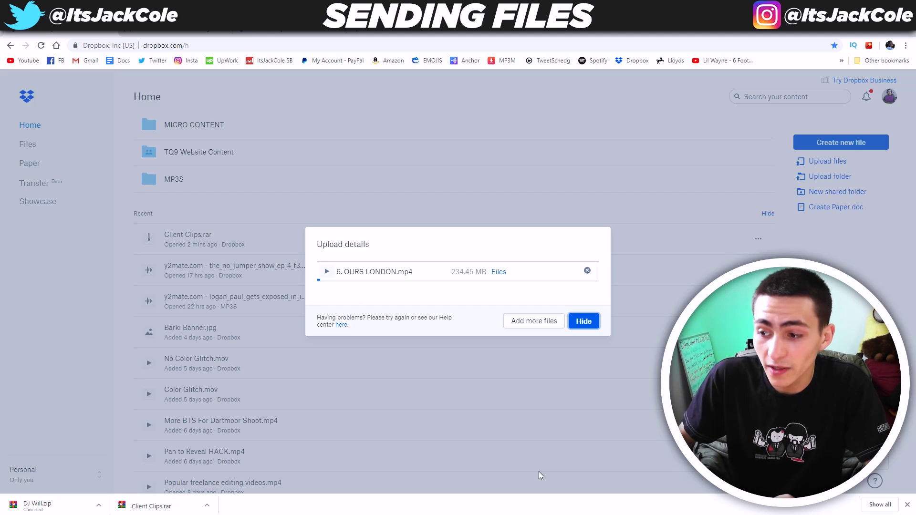
click(581, 321)
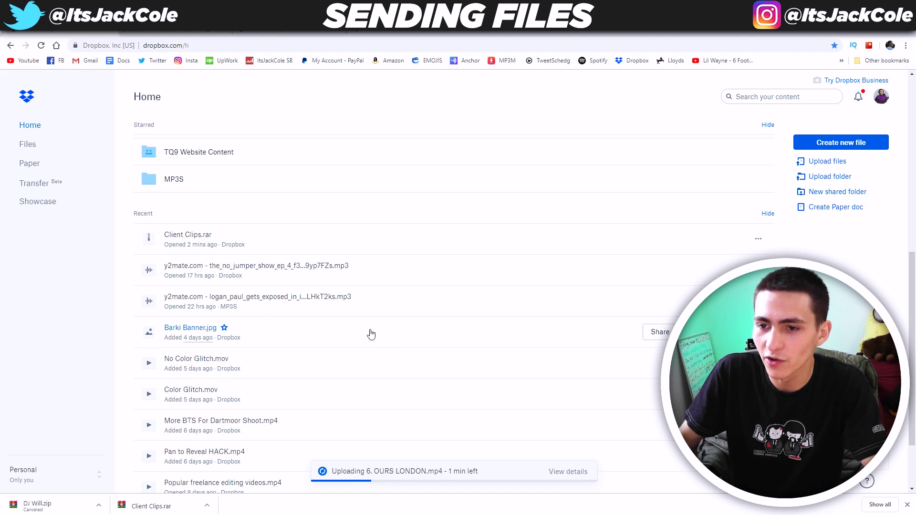
- Create and copy a view link for Barki Banner.jpg, then return to the Gmail email
click(649, 332)
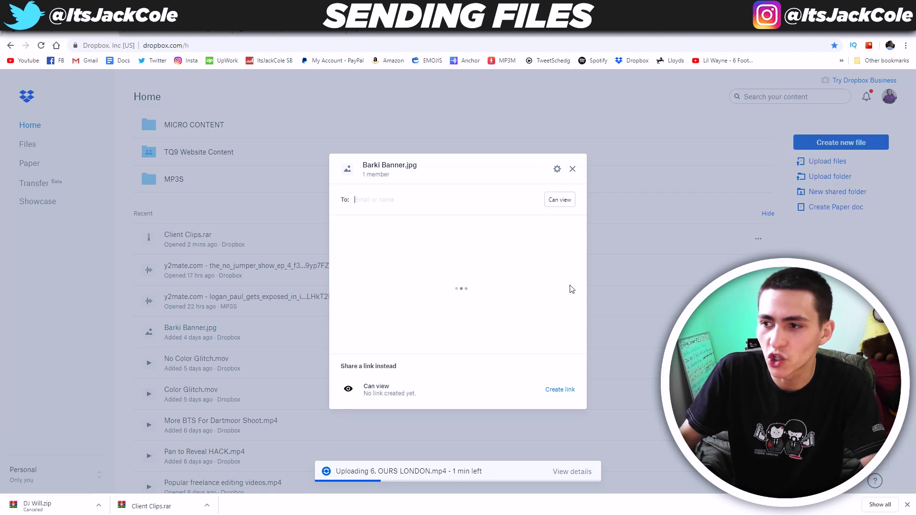
click(557, 390)
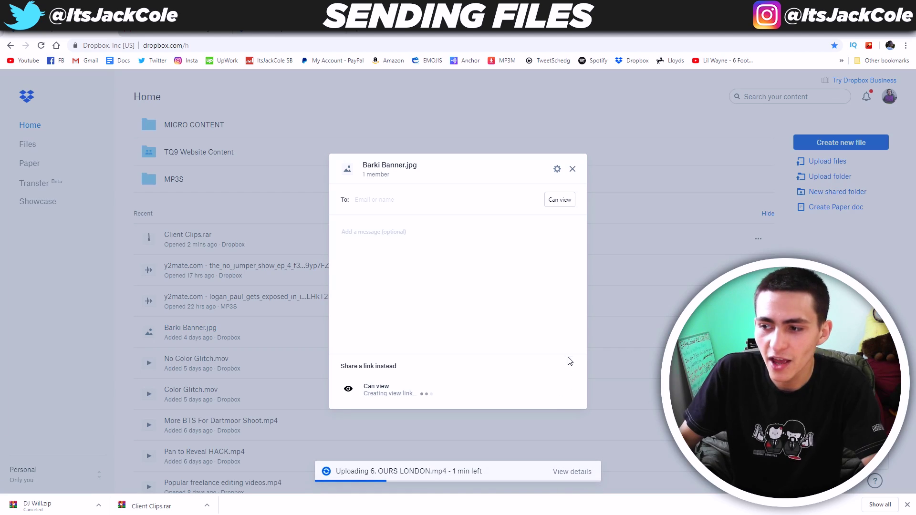
click(564, 391)
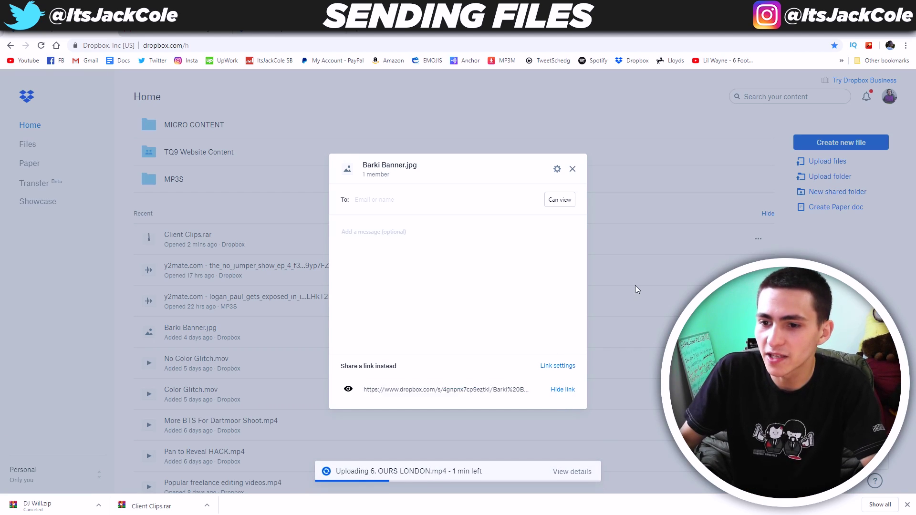
click(637, 289)
key(ctrl+Tab)
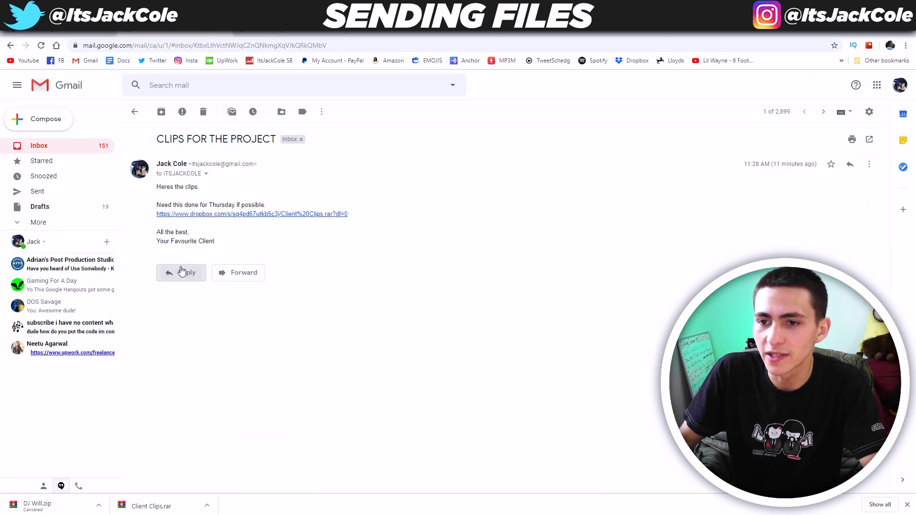
- Reply to the client saying the work is done and adjusted
click(178, 272)
text(Hey Cl)
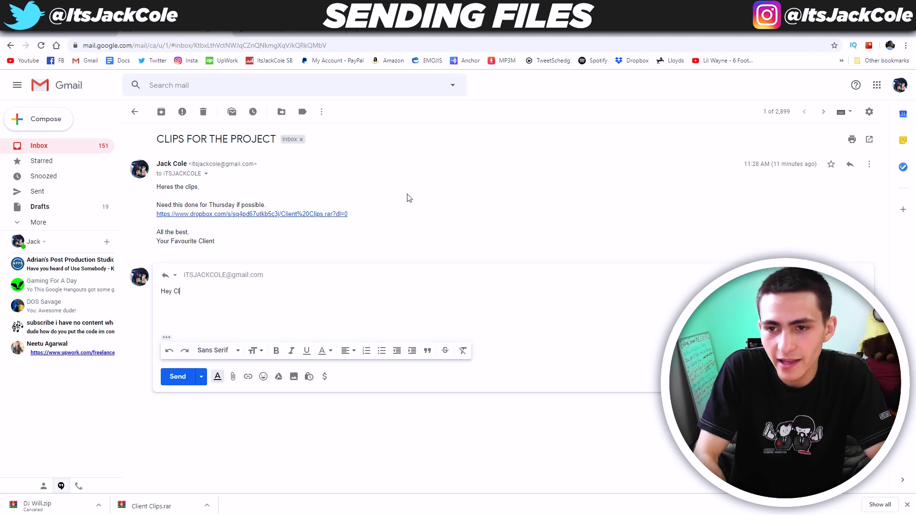
text(I)
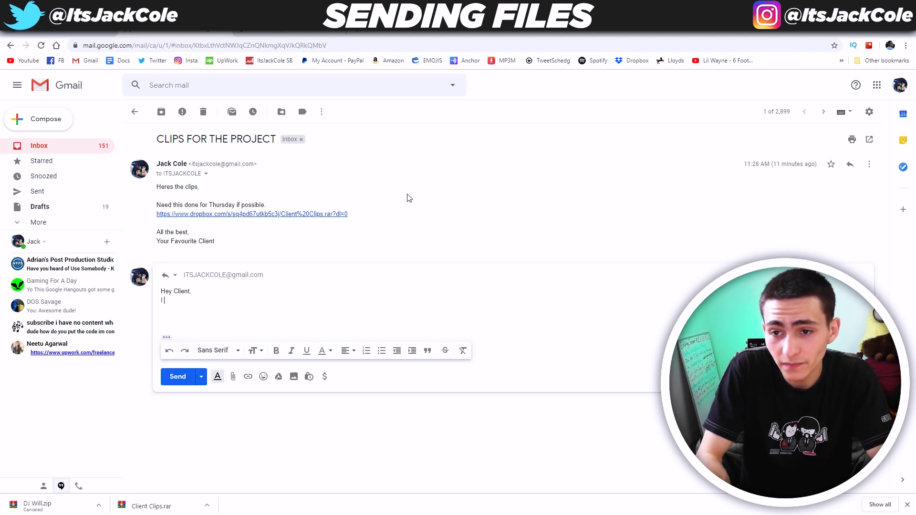
text( got it done & )
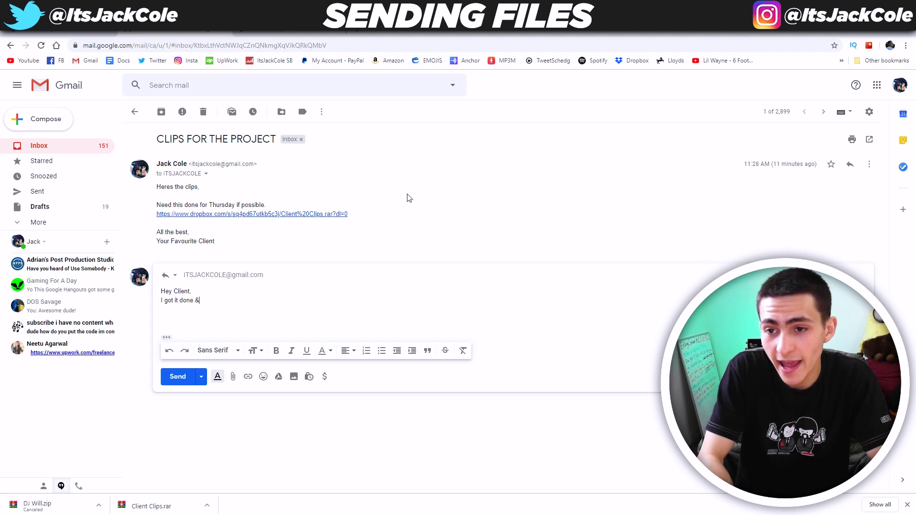
text(dusted and its only Wednesday!!!)
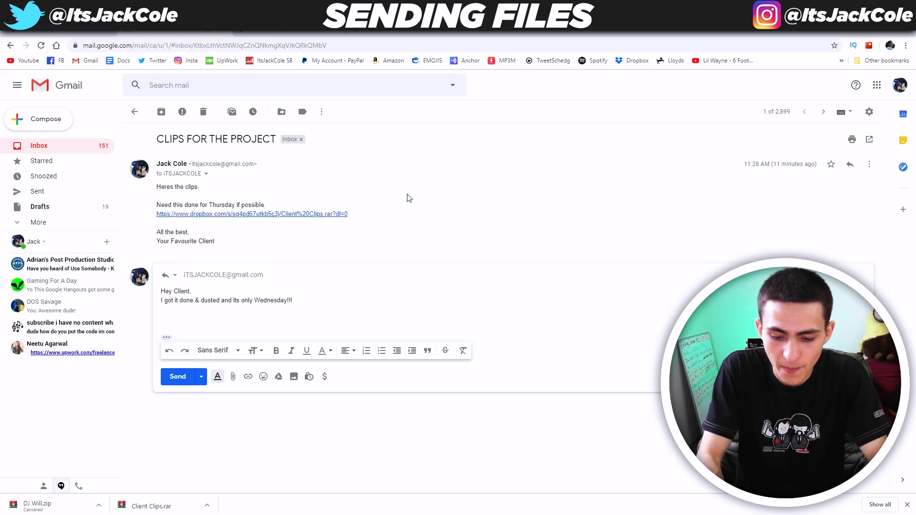
- Paste the Dropbox link, add 'All the best and let me know about the next project.', and send
key(Return)
key(Return)
text(All the best and)
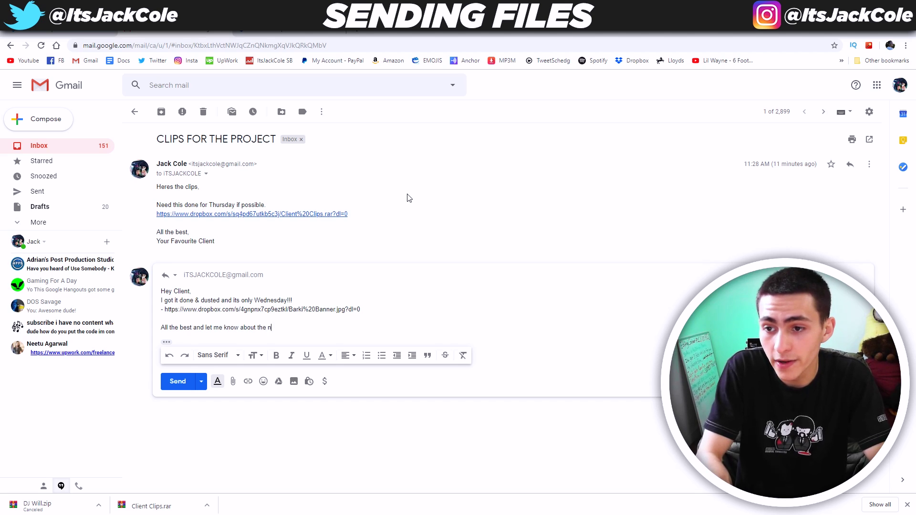
text( let me know about the next project.)
key(Return)
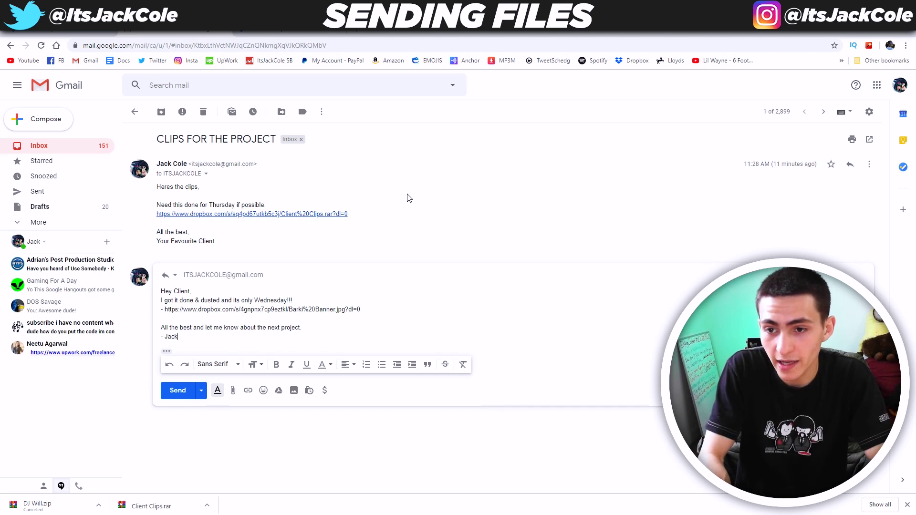
key(Return)
key(Return)
click(177, 408)
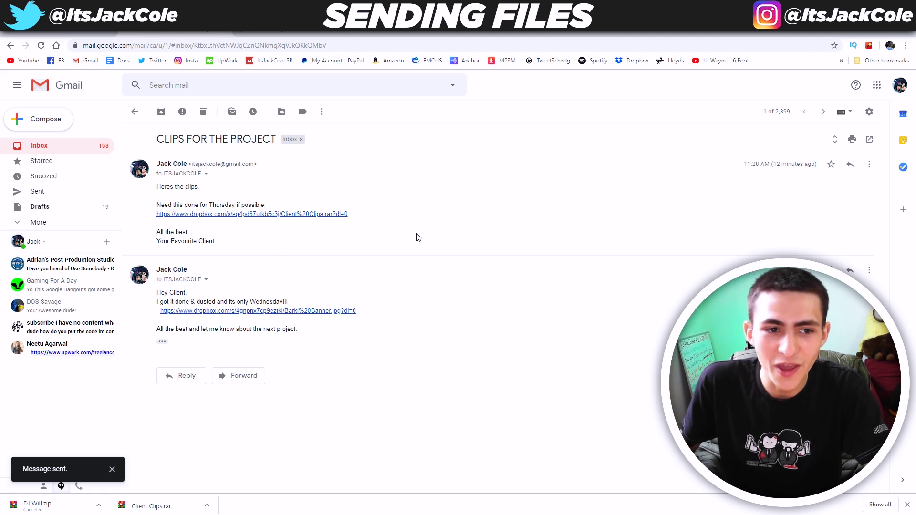
click(267, 24)
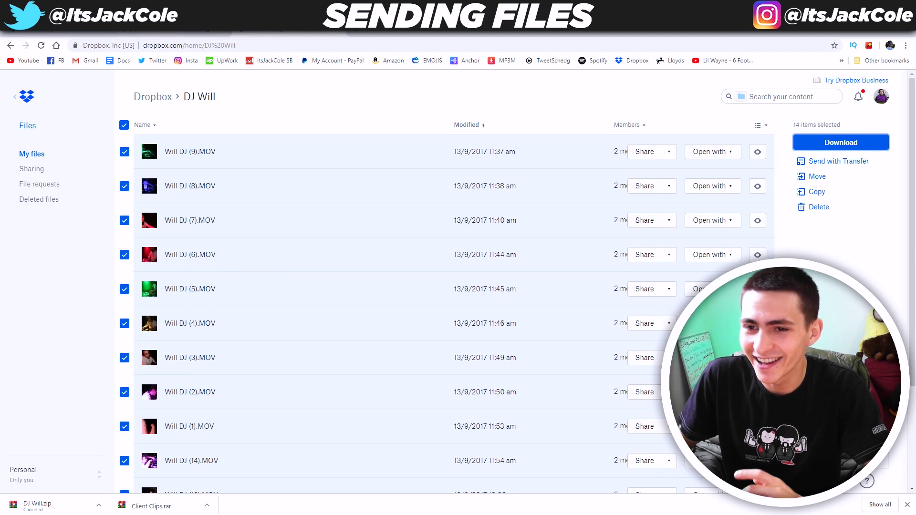
key(ctrl+Tab)
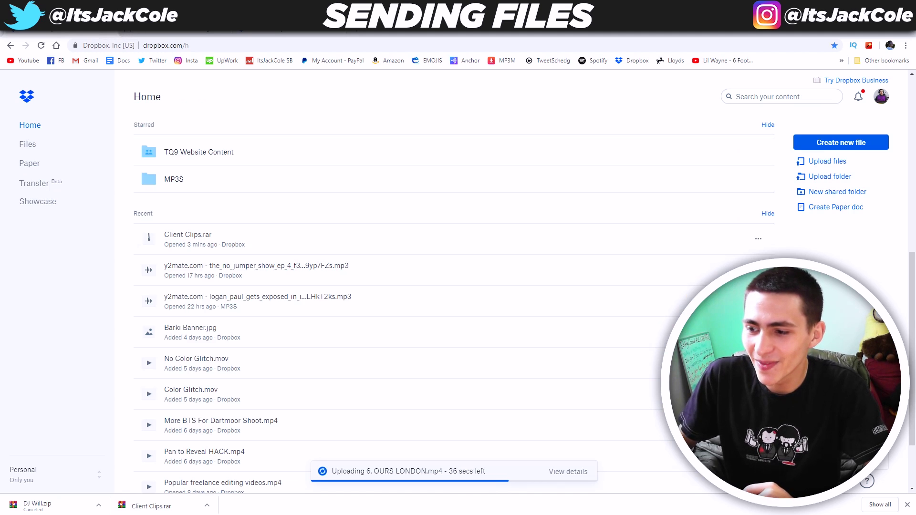